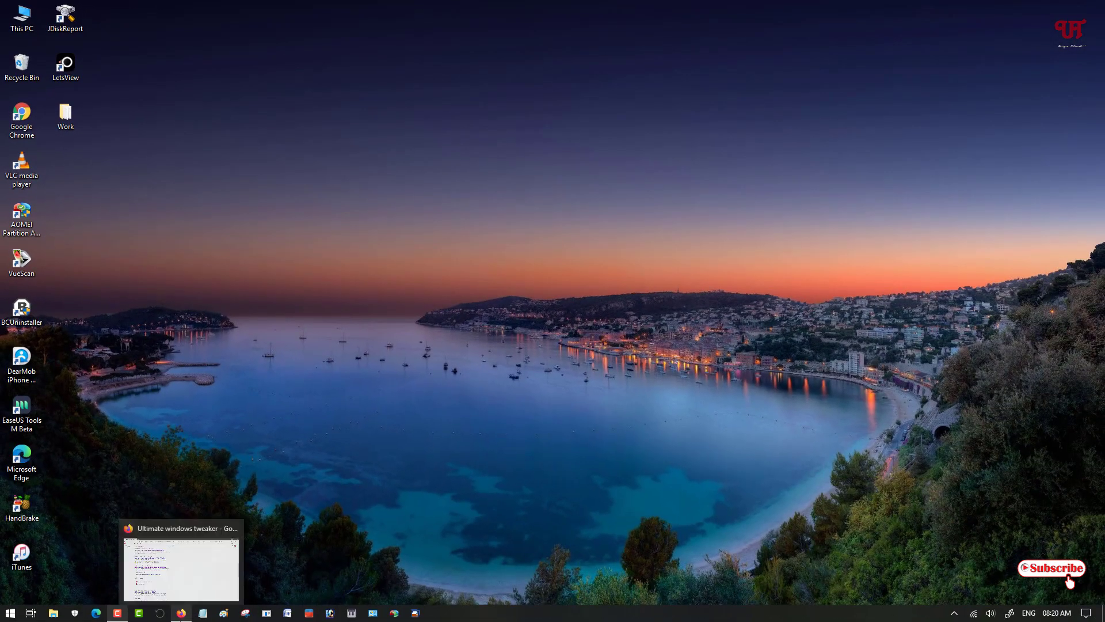
- Open the MajorGeeks 'Download Ultimate Windows Tweaker for Windows 10' result from the Google results in Firefox
left_click(181, 567)
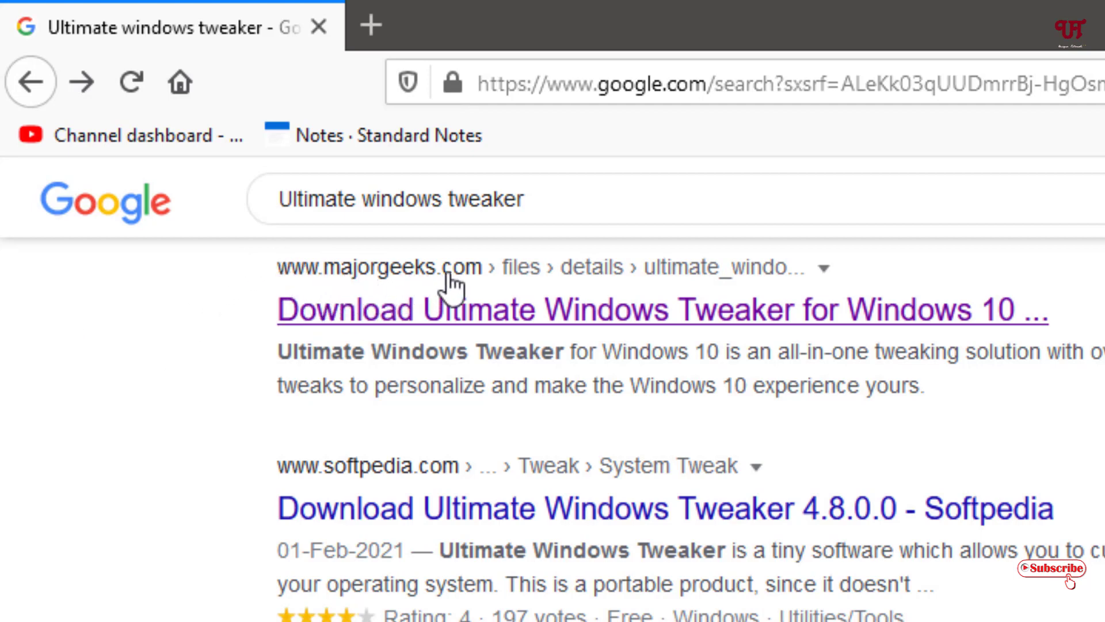
left_click(465, 325)
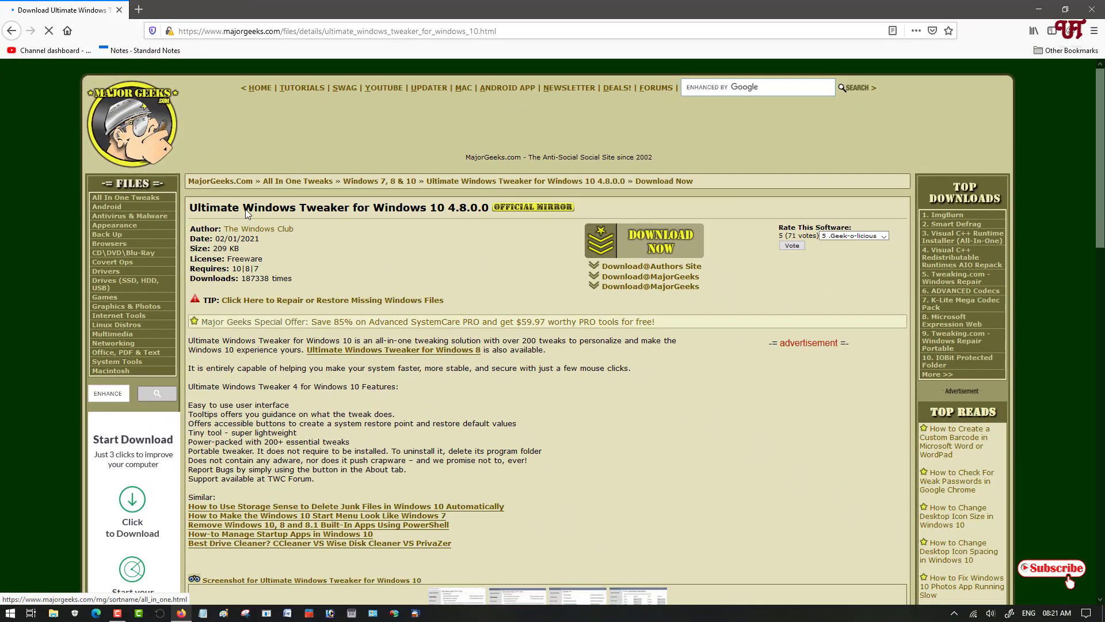
- Save UWT4.zip from Download@MajorGeeks and open its Downloads folder from the downloads list
left_click(662, 249)
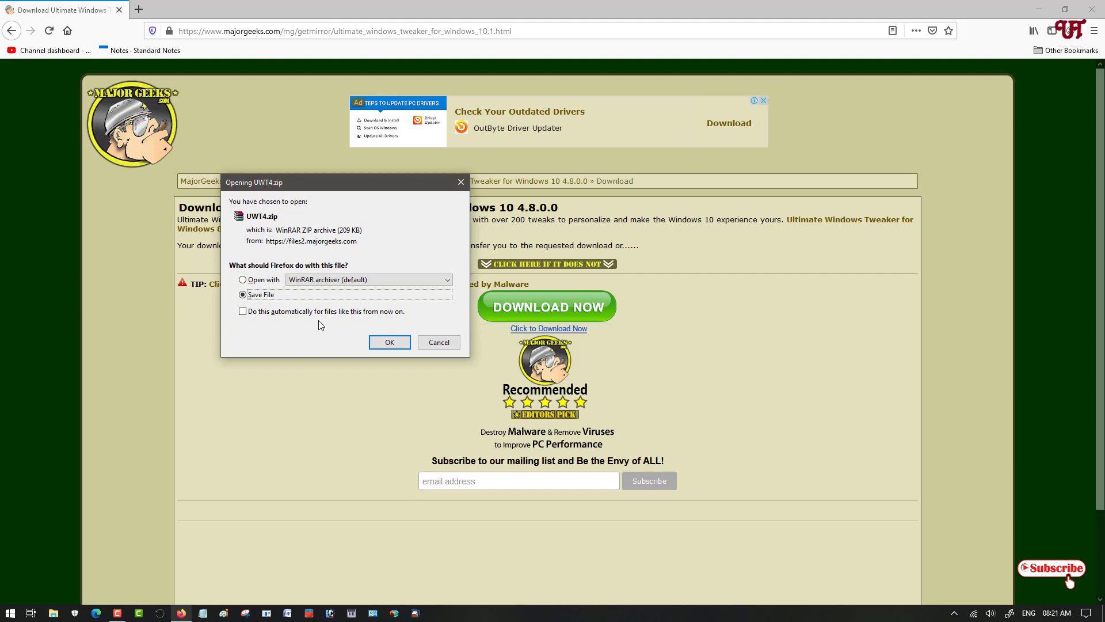
left_click(391, 343)
left_click(1015, 31)
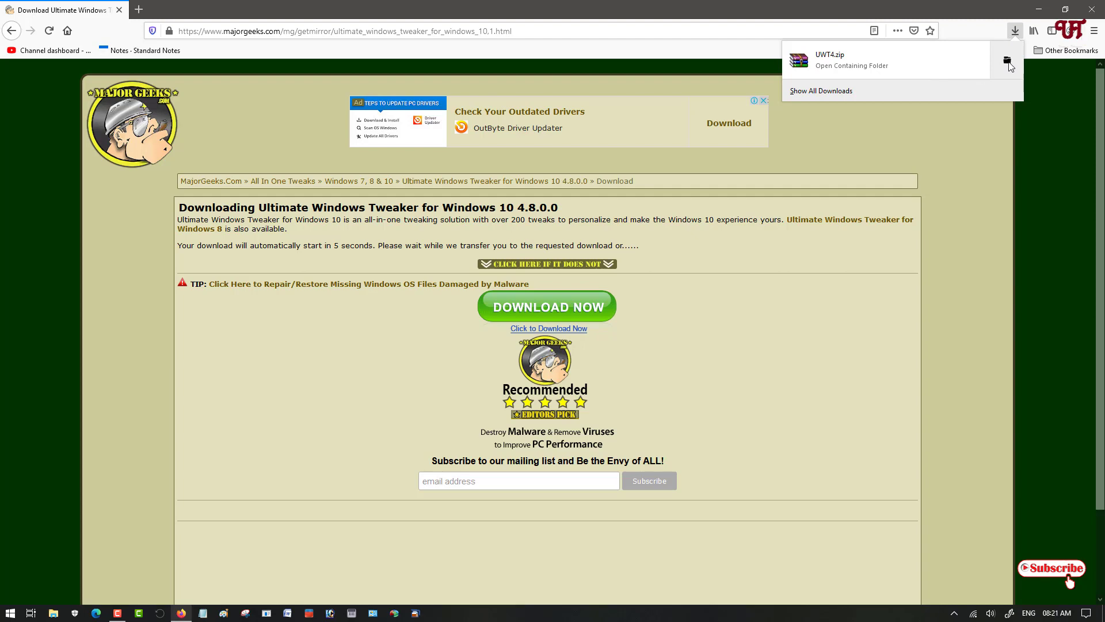
left_click(1009, 63)
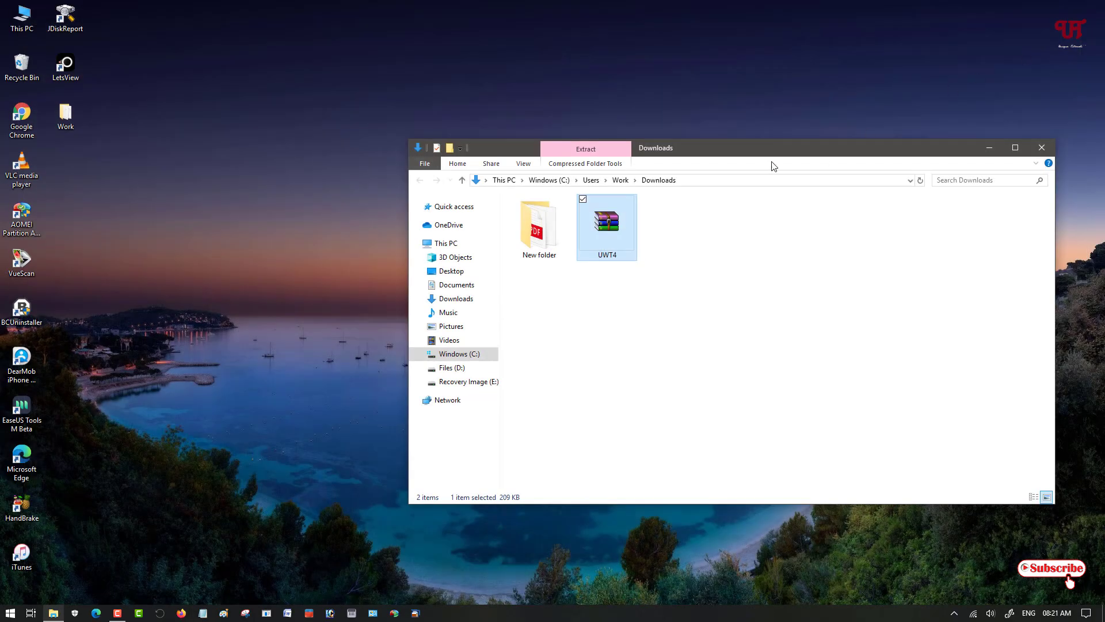
- Unpack UWT4.zip with WinRAR into a UWT4 folder in Downloads, then close WinRAR
left_click_drag(700, 153, 658, 150)
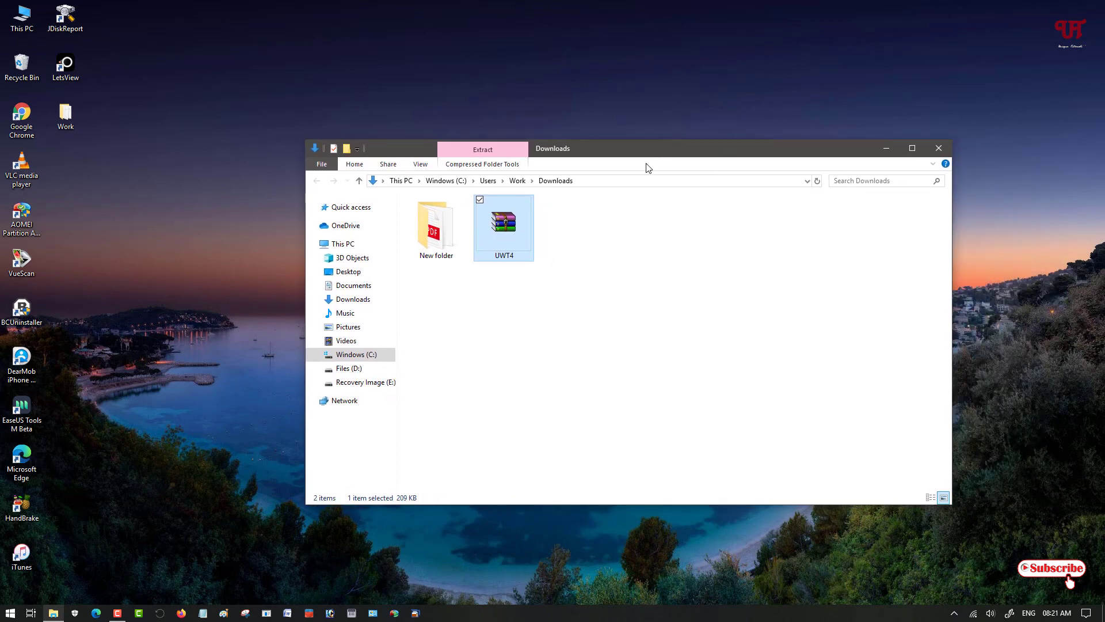
double_click(504, 254)
left_click(209, 233)
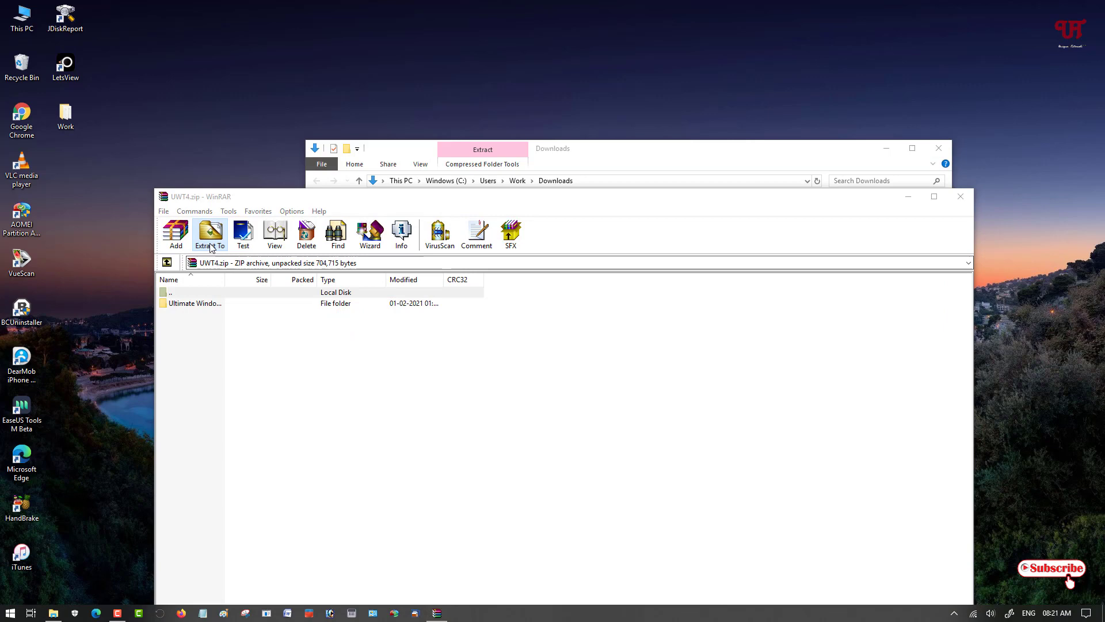
left_click(597, 532)
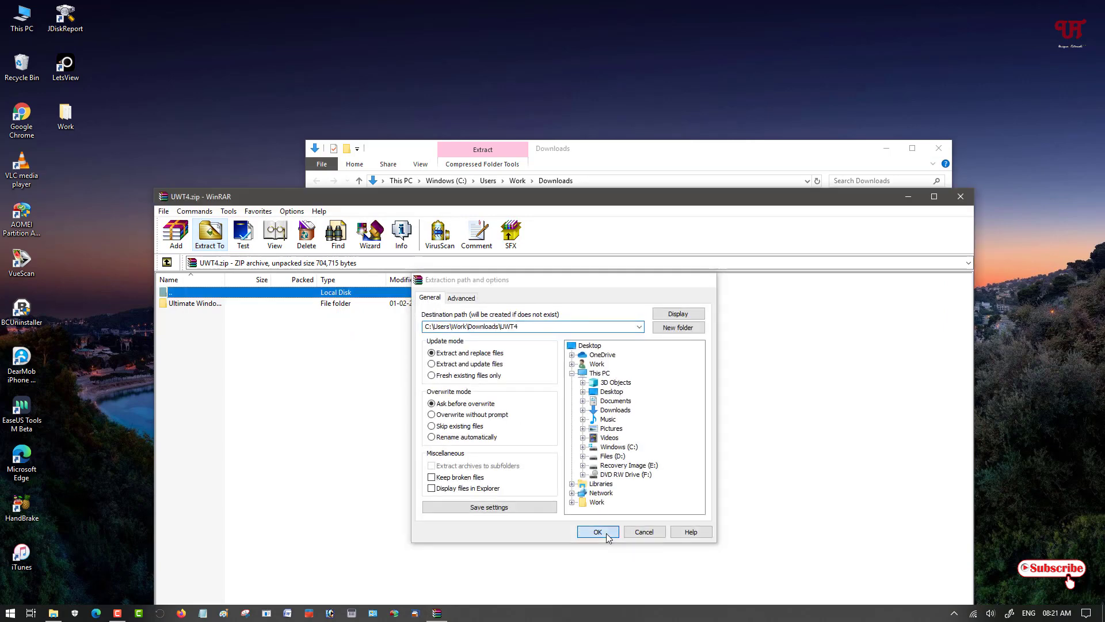
left_click(959, 191)
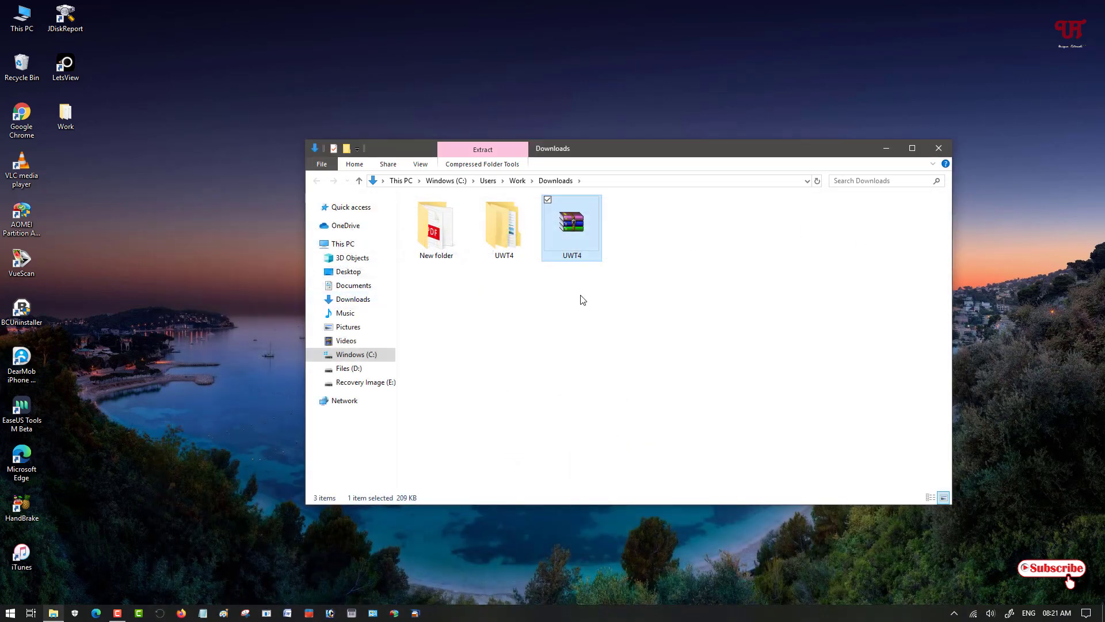
- Browse into UWT4\Ultimate Windows Tweaker 4.8, read and close Read Me First, and select the application
double_click(499, 246)
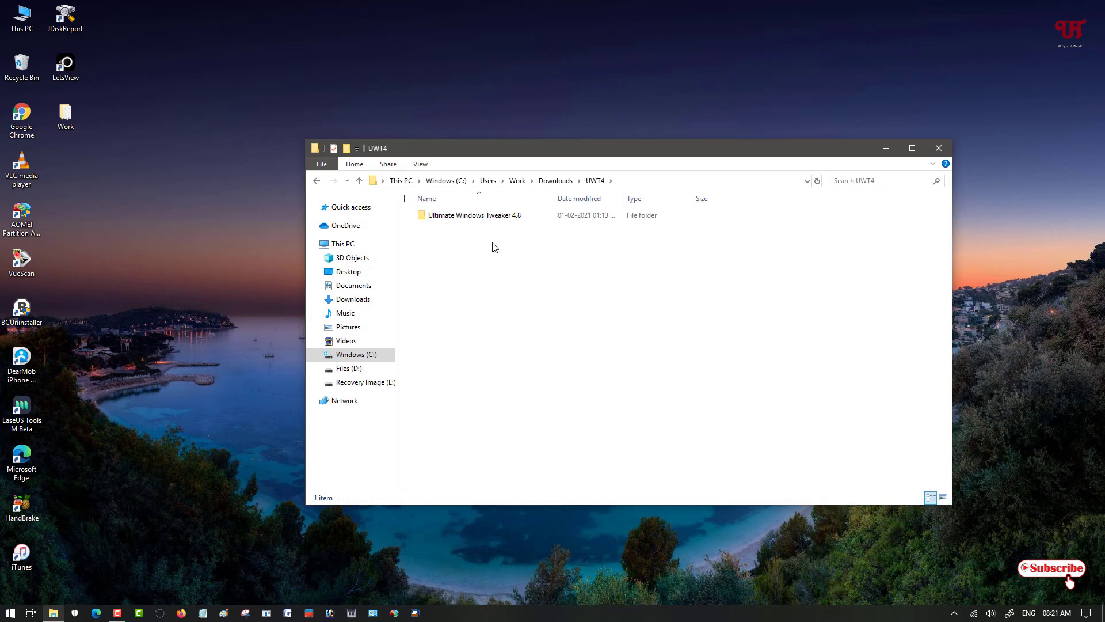
double_click(454, 217)
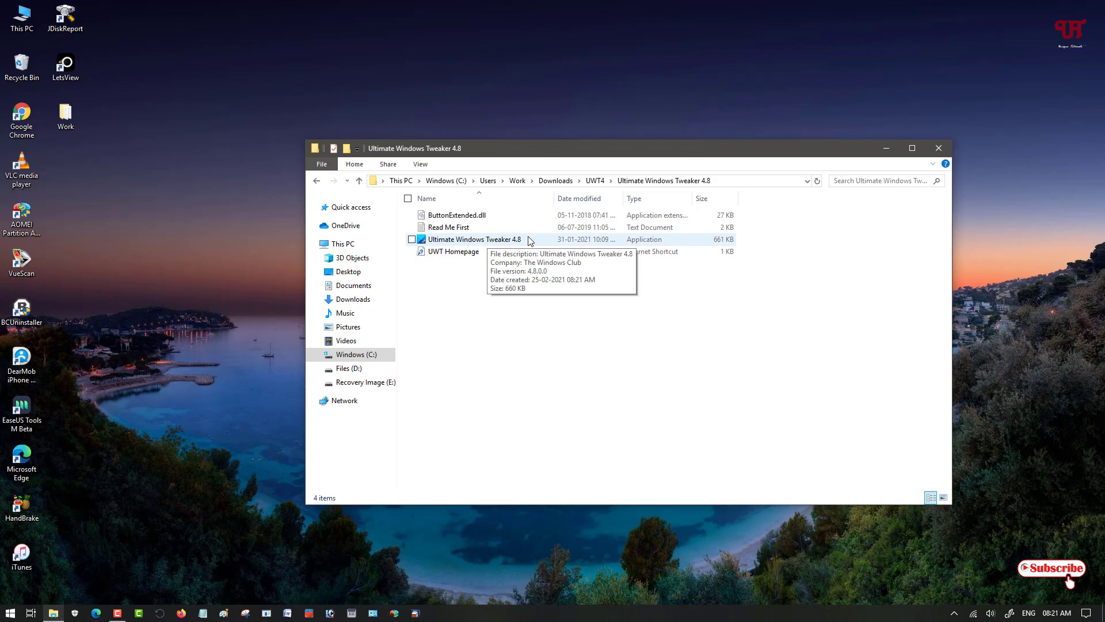
double_click(449, 229)
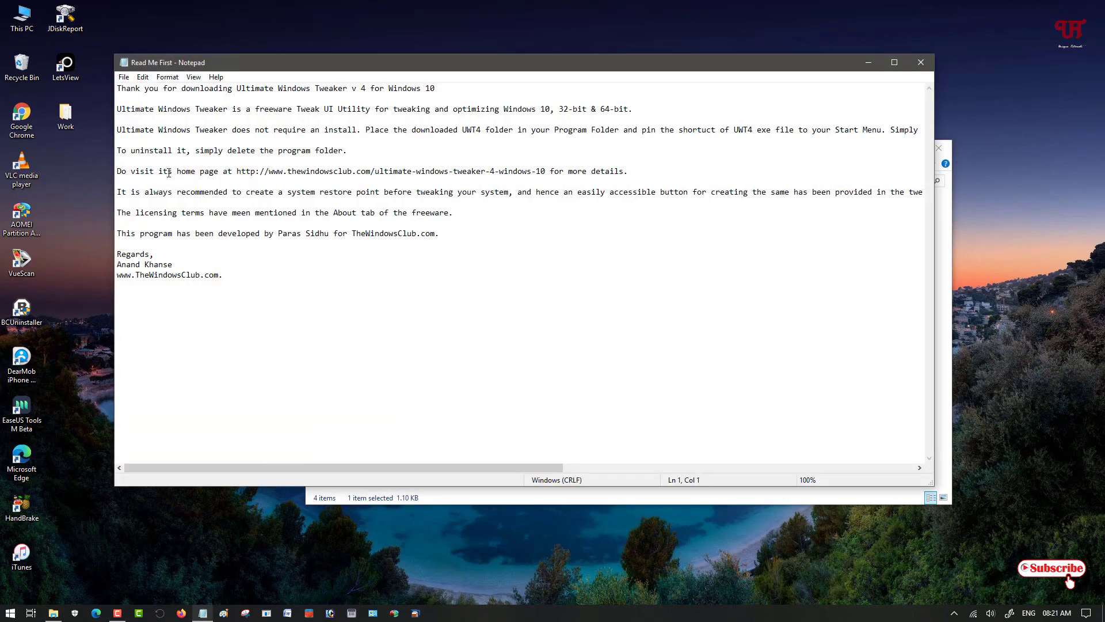
left_click(921, 62)
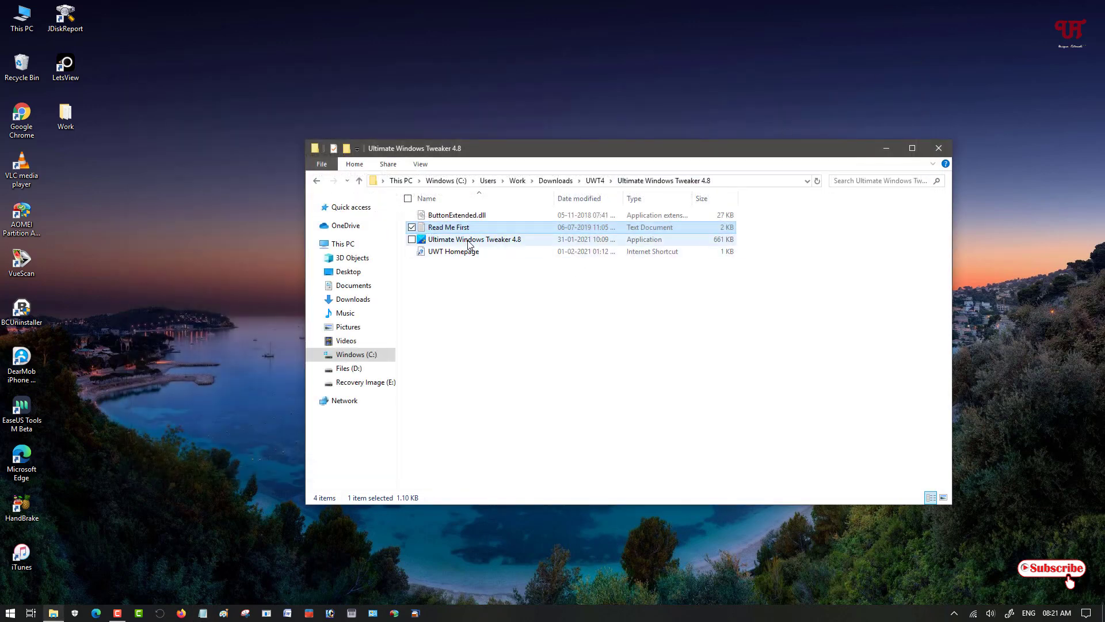
mouse_move(458, 241)
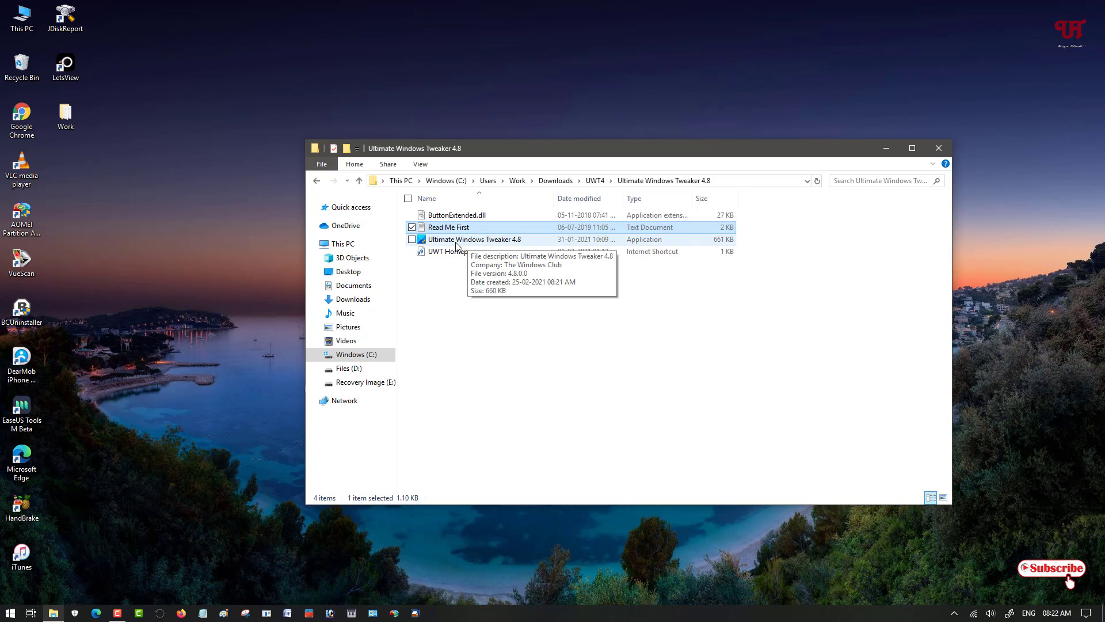
left_click(456, 244)
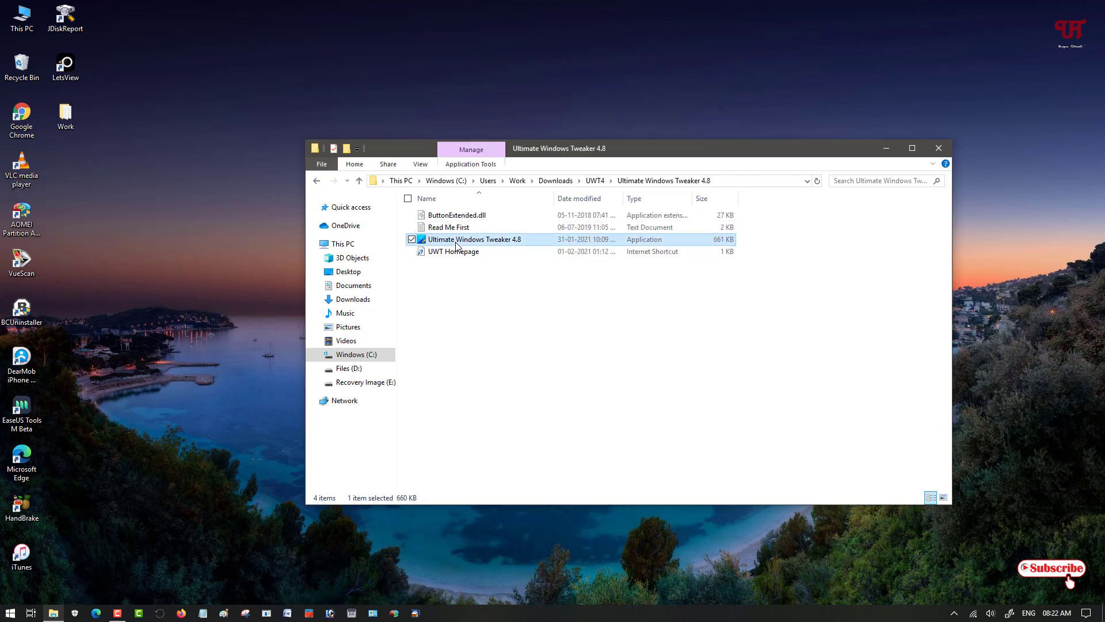
- Launch Ultimate Windows Tweaker 4.8 and dismiss System Properties without creating a restore point
double_click(456, 244)
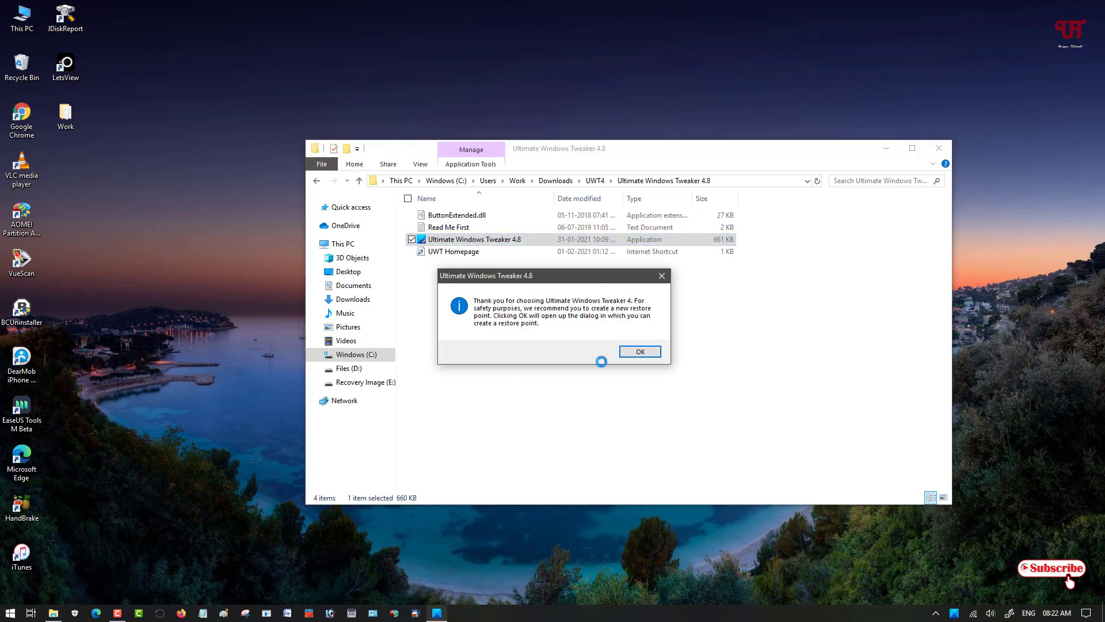
left_click(638, 353)
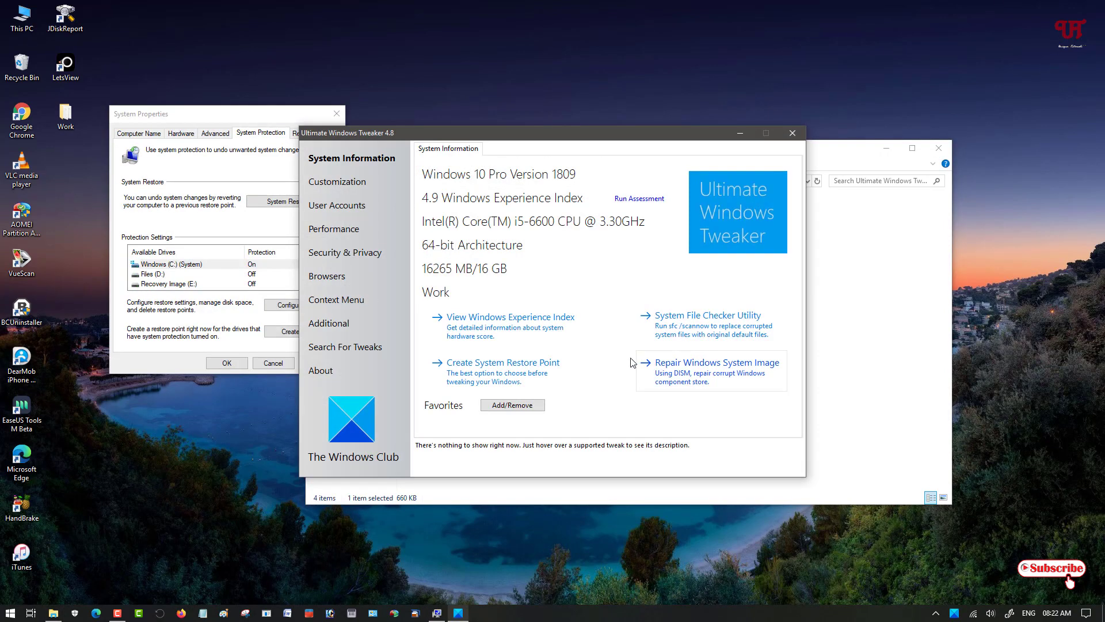
left_click(268, 356)
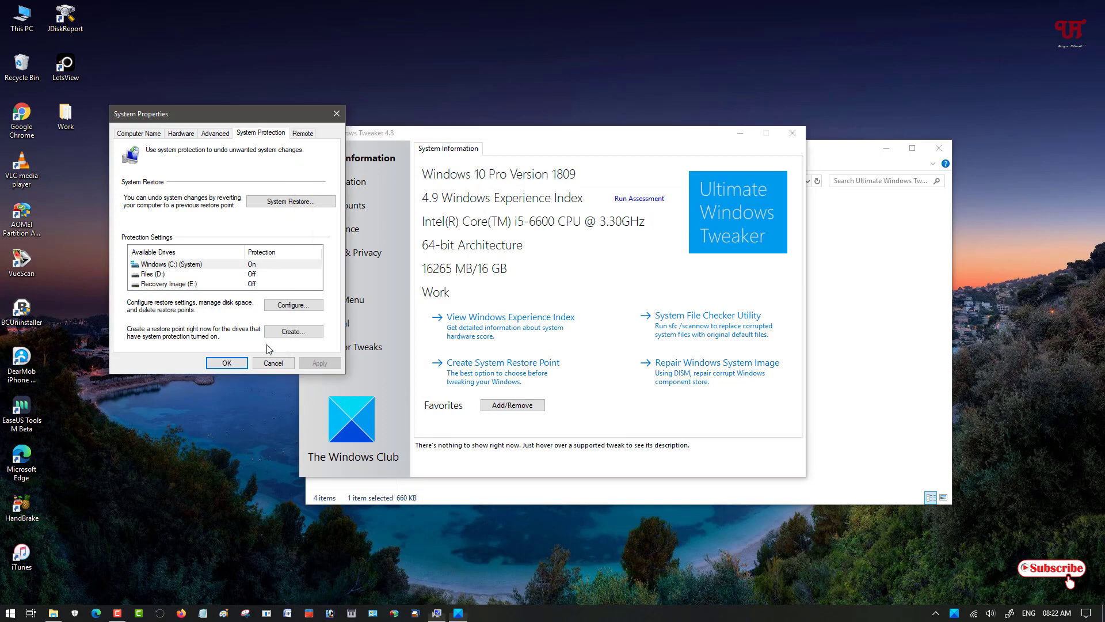
left_click(234, 362)
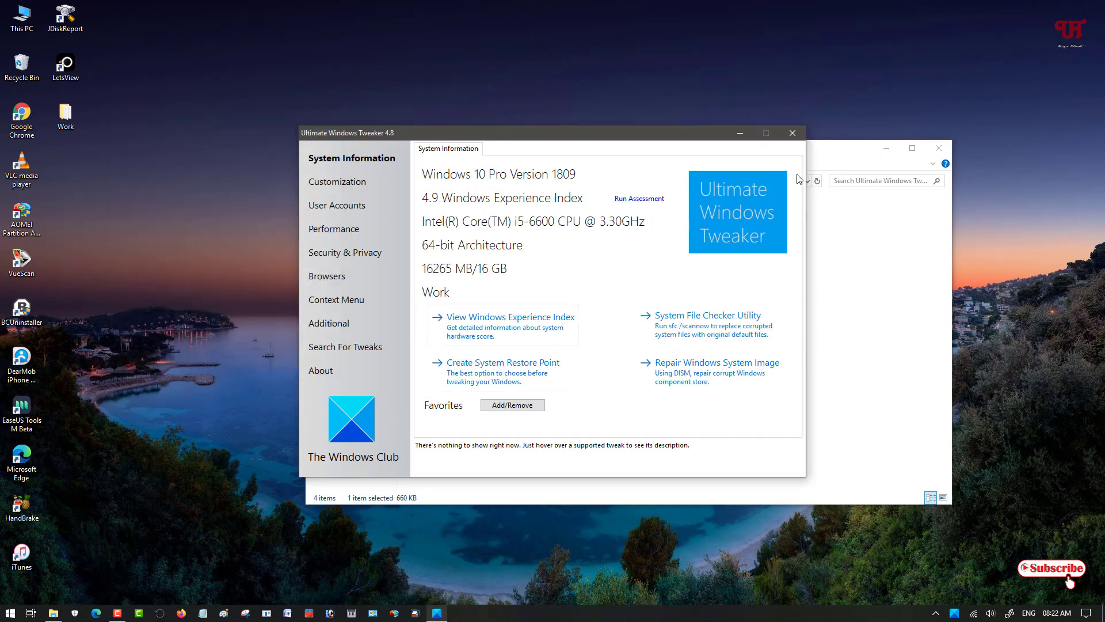
- Minimize the Explorer window and show the tweaker's Customization section
left_click(889, 152)
left_click(982, 113)
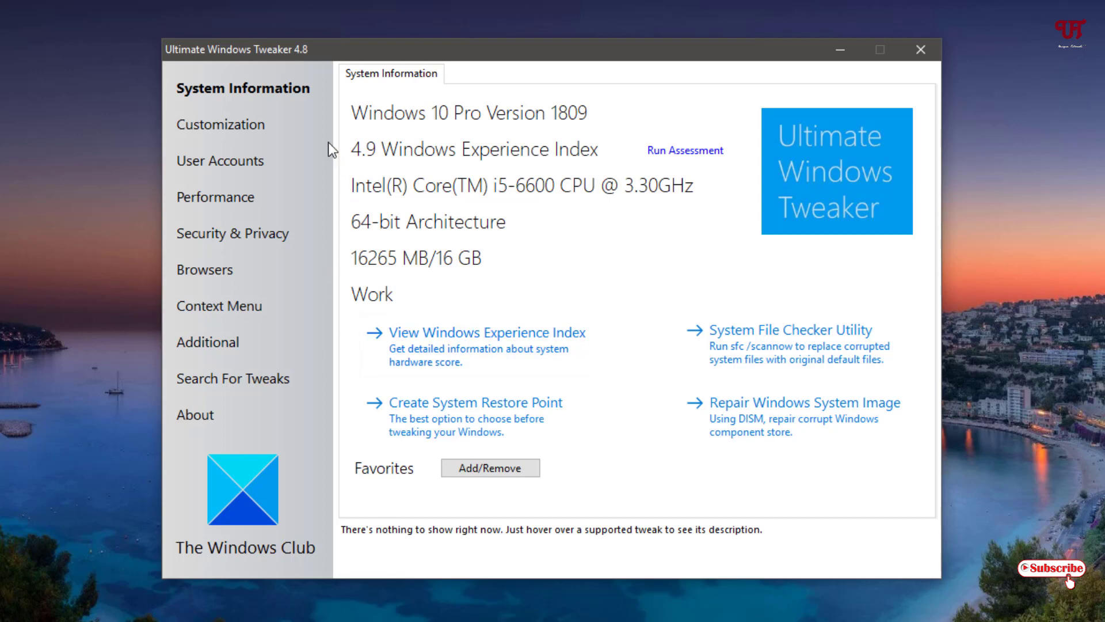
left_click(233, 137)
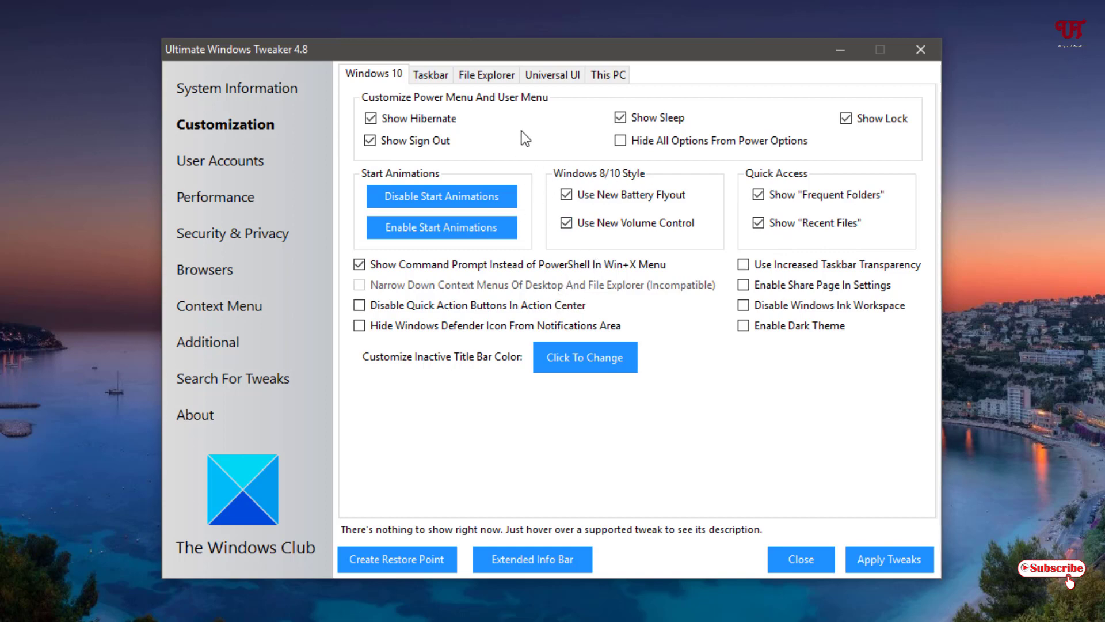
- Show the File Explorer tab and its 'Remove Shortcut Arrows From Shortcut Icons' button
left_click(482, 80)
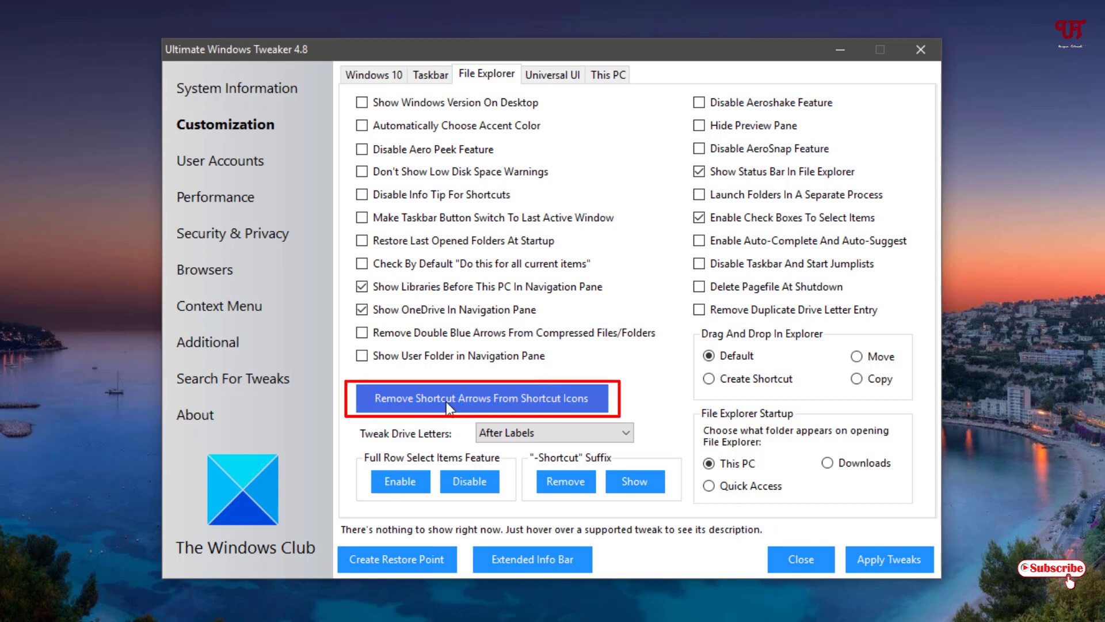
left_click(452, 403)
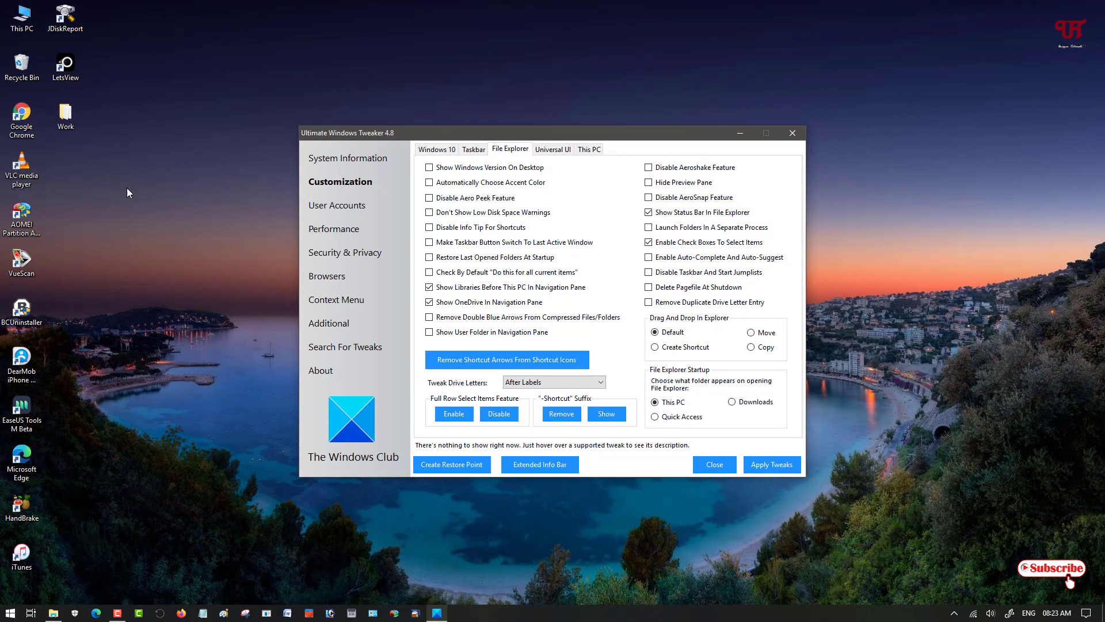
- Apply 'Remove Shortcut Arrows From Shortcut Icons', clearing arrows from shortcuts like Google Chrome
left_click(19, 127)
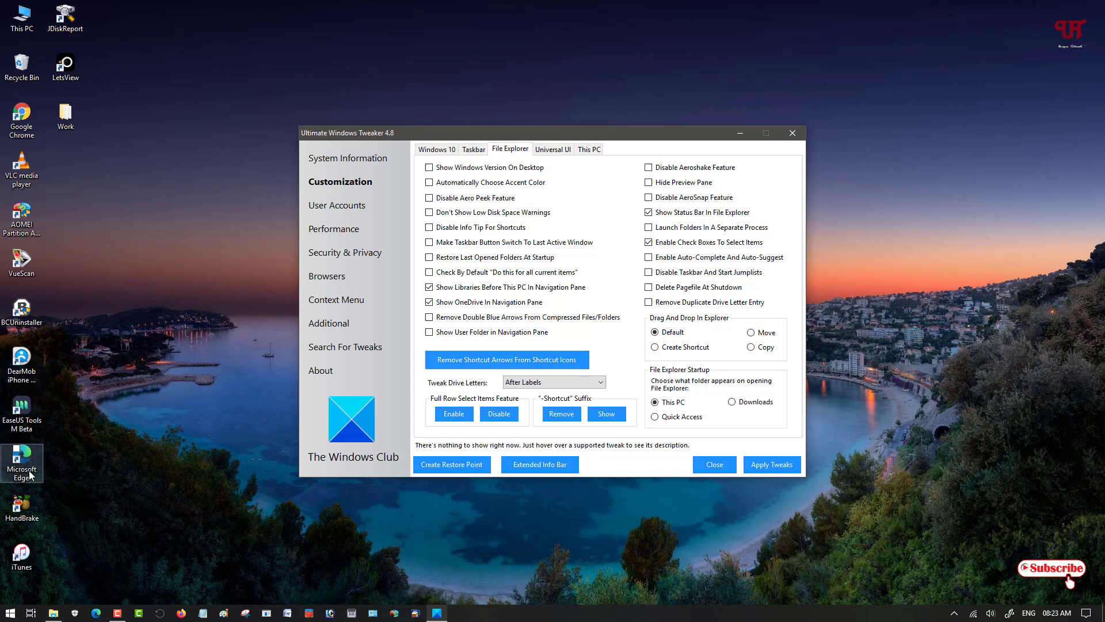
left_click(476, 362)
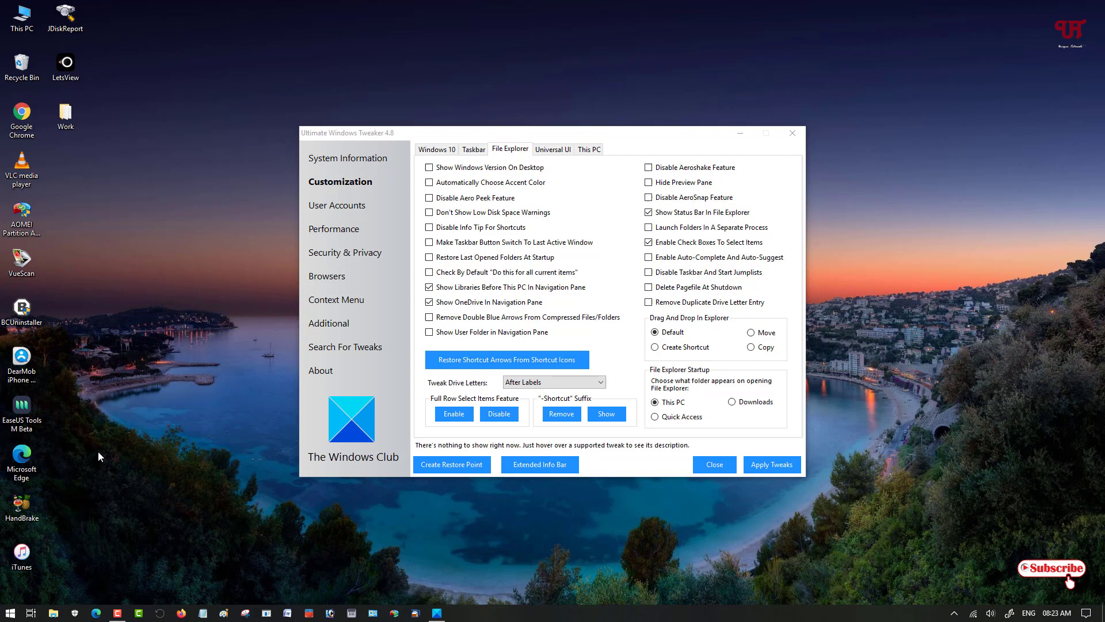
- Apply 'Restore Shortcut Arrows From Shortcut Icons', then exit Ultimate Windows Tweaker
left_click(493, 360)
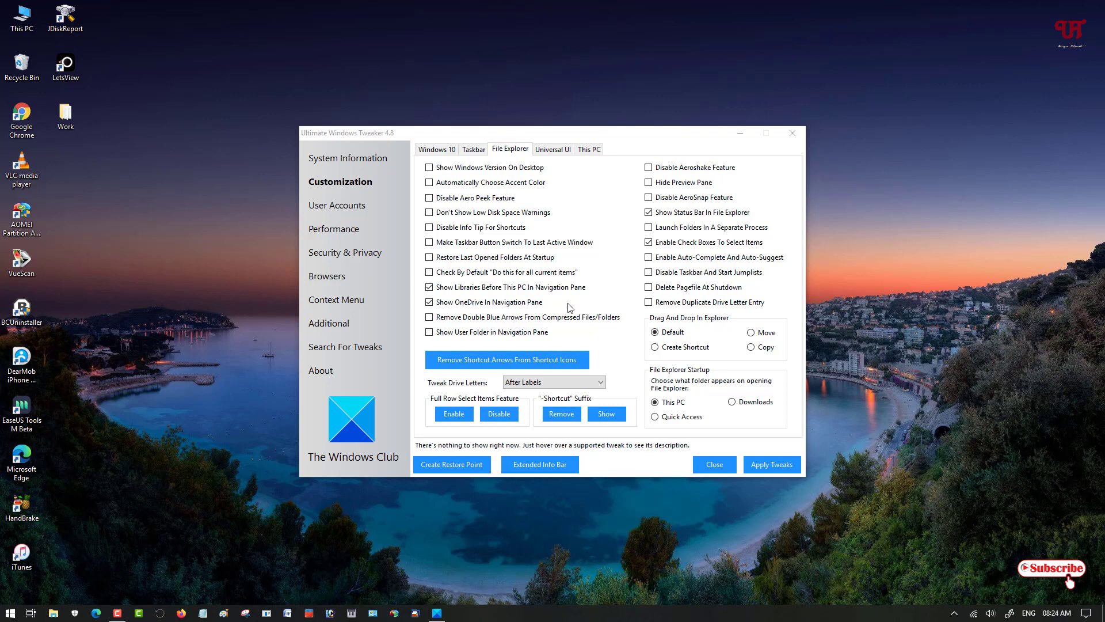
left_click(793, 135)
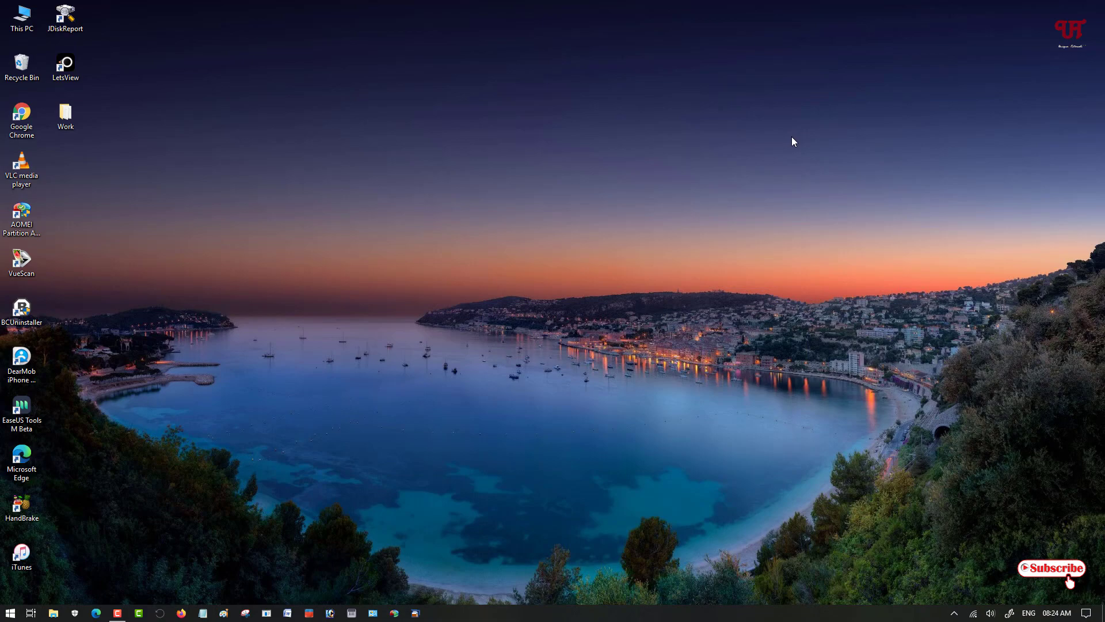